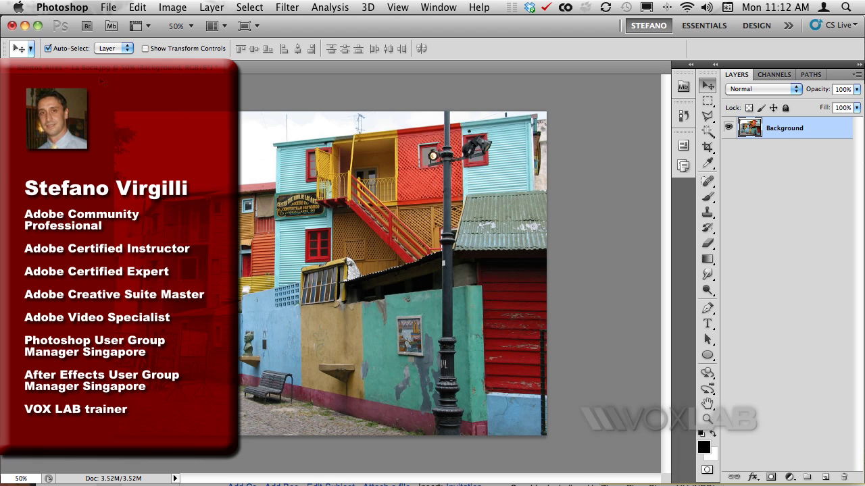
# Launch the Perfect Effects plug-in on the La Boca photo via File > Automate.
pyautogui.click(109, 7)
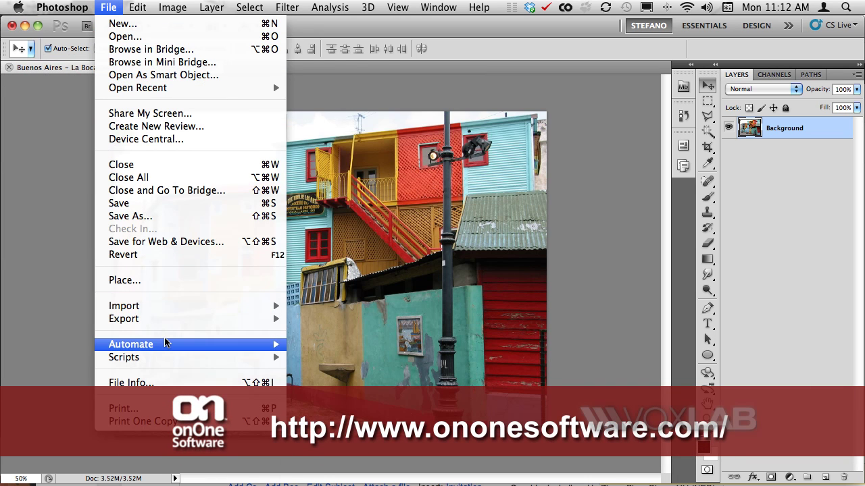
pyautogui.moveTo(166, 344)
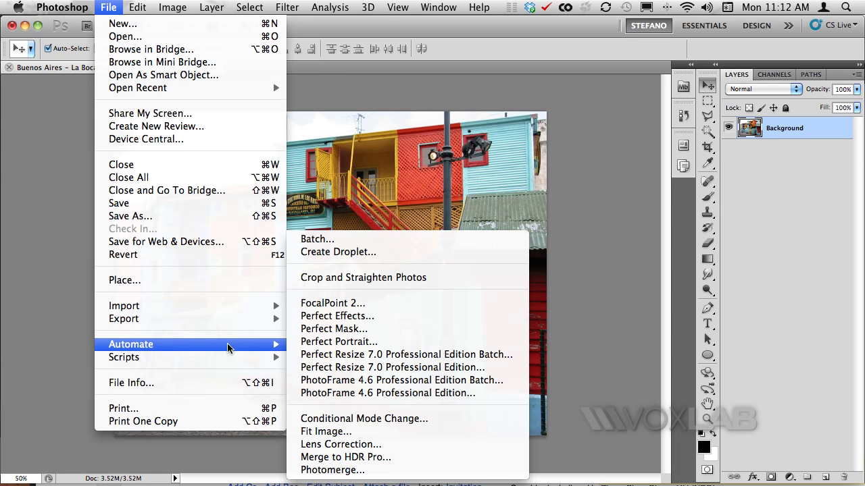
pyautogui.click(336, 318)
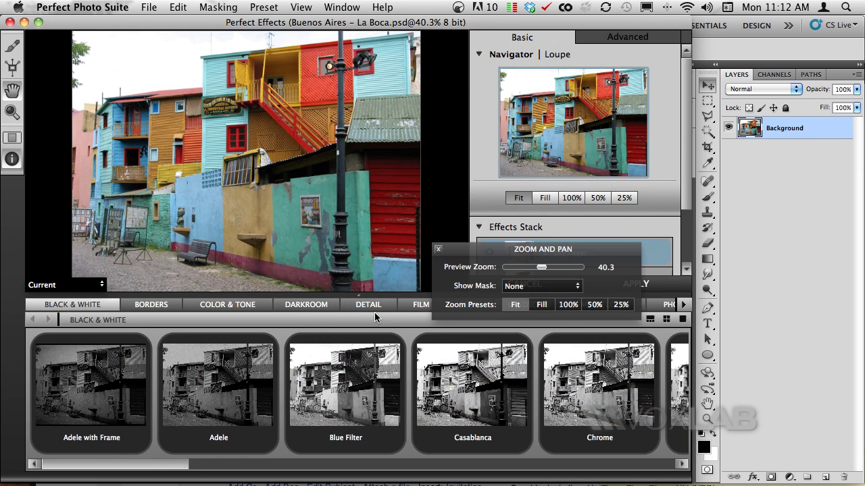
# Close the Zoom and Pan panel and stretch the Perfect Effects window to the screen's right edge.
pyautogui.click(438, 251)
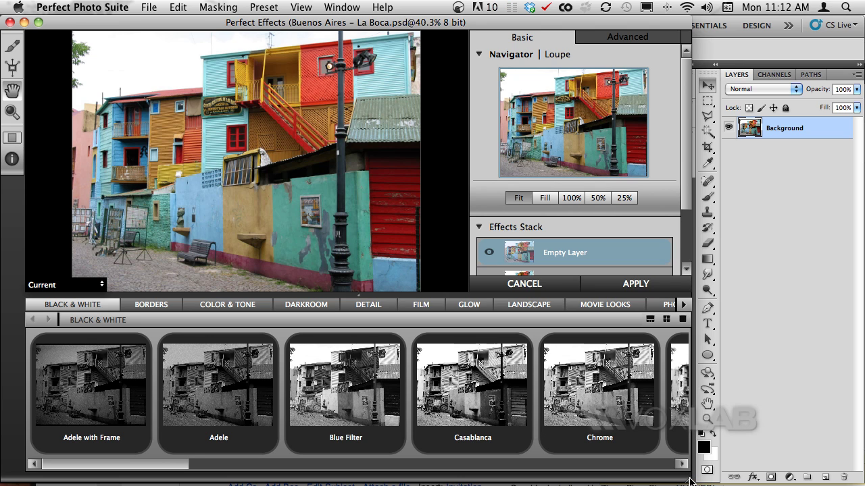
pyautogui.moveTo(698, 481); pyautogui.dragTo(862, 483)
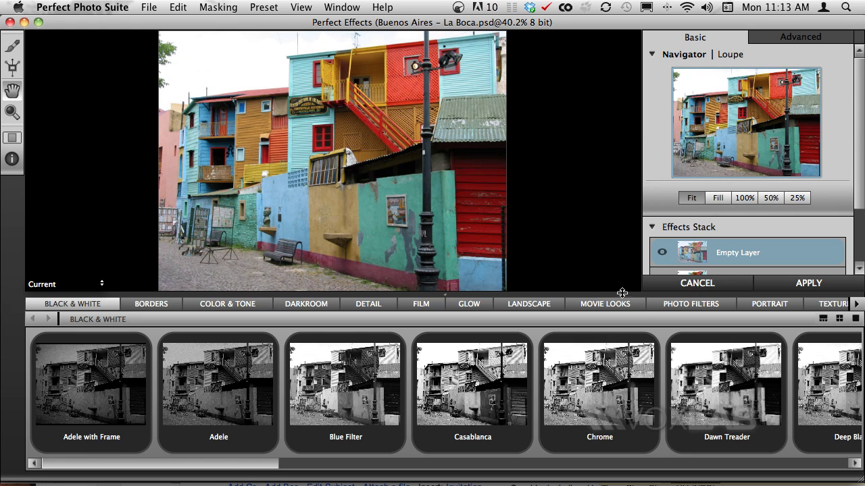
# Apply the Arkham preset from Movie Looks as the first effect layer.
pyautogui.scroll(-3, 754, 237)
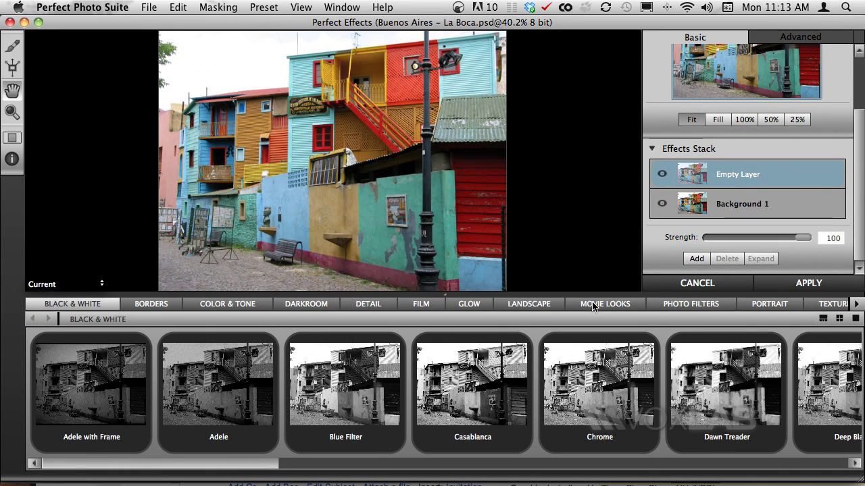
pyautogui.click(594, 304)
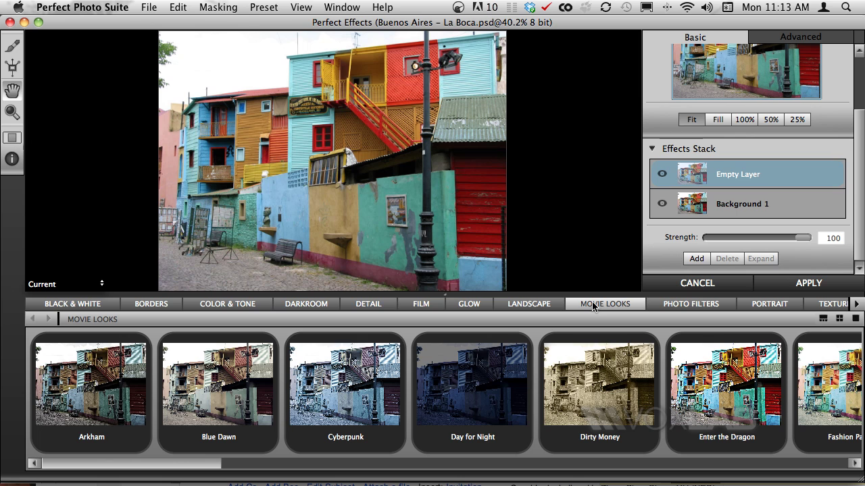
pyautogui.click(76, 397)
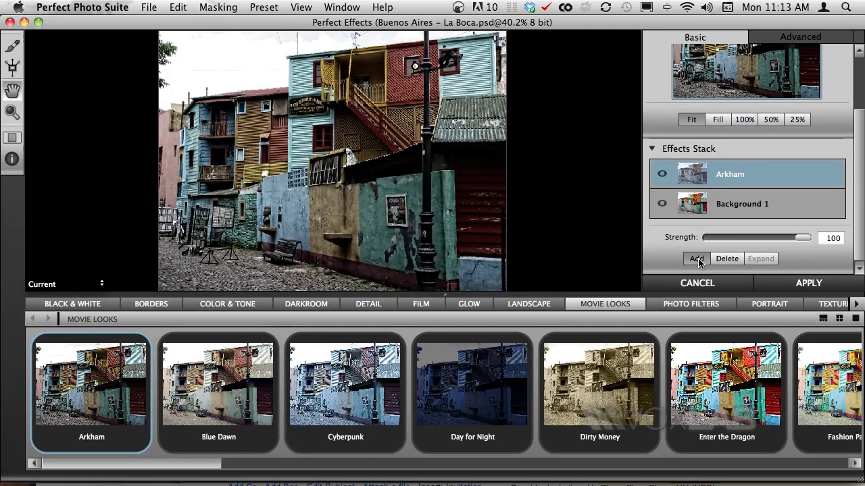
# Add a new layer with the Amazing Detail sharpening preset from the Detail category.
pyautogui.click(695, 259)
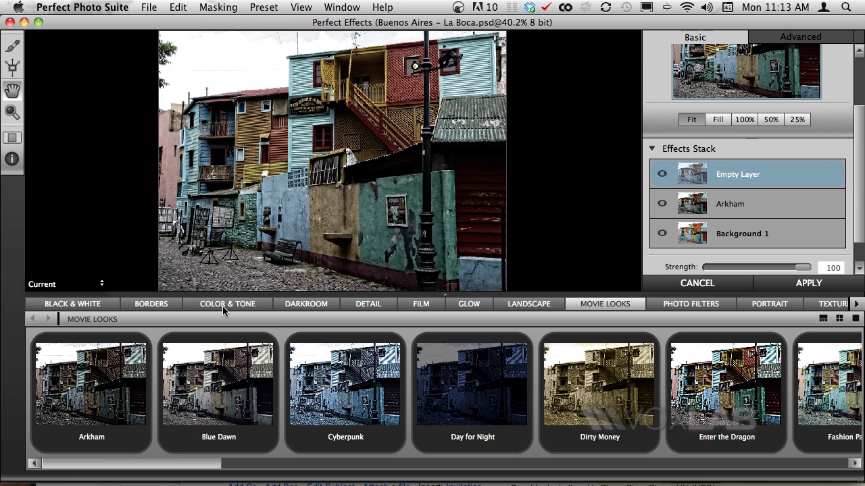
pyautogui.click(367, 304)
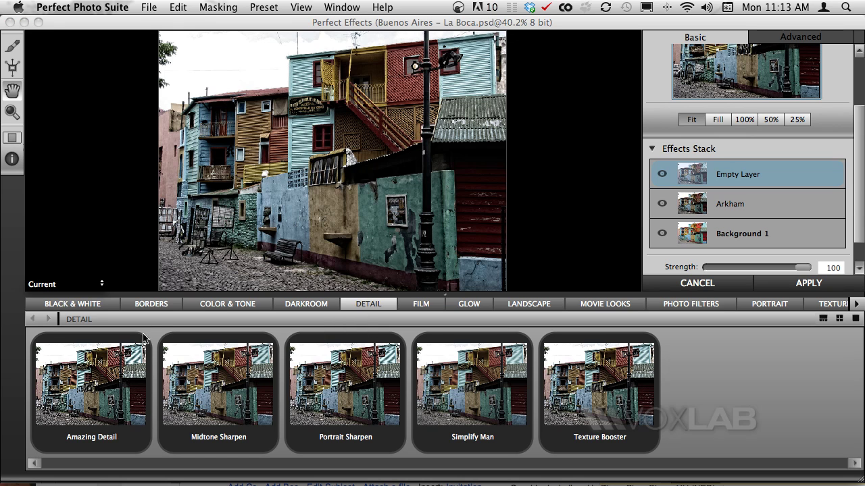
pyautogui.click(112, 371)
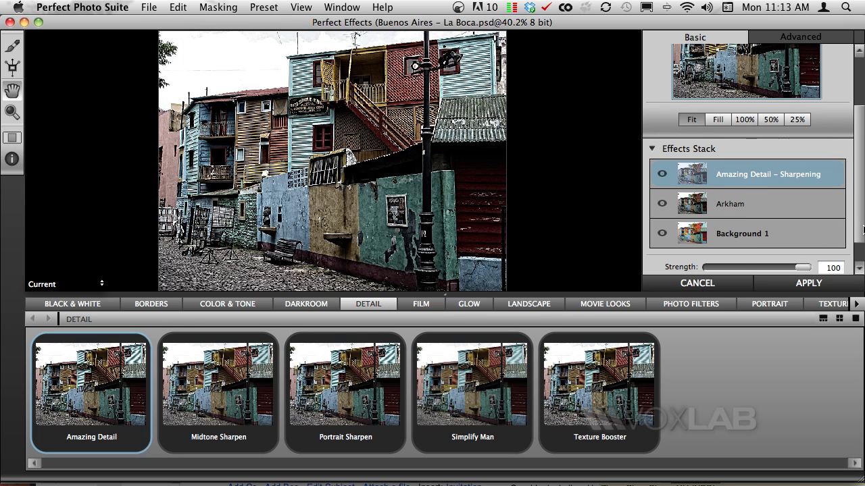
pyautogui.scroll(-2, 863, 230)
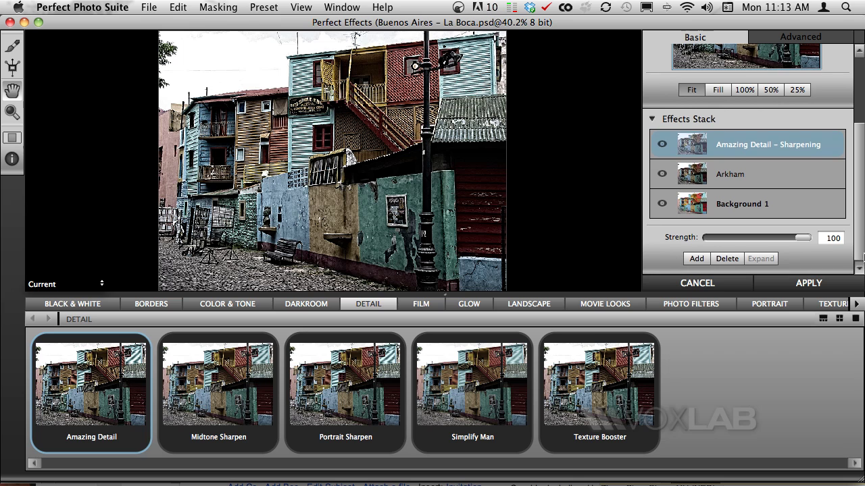
# Add a new layer with the Dano film-edge preset from the Borders category.
pyautogui.click(692, 260)
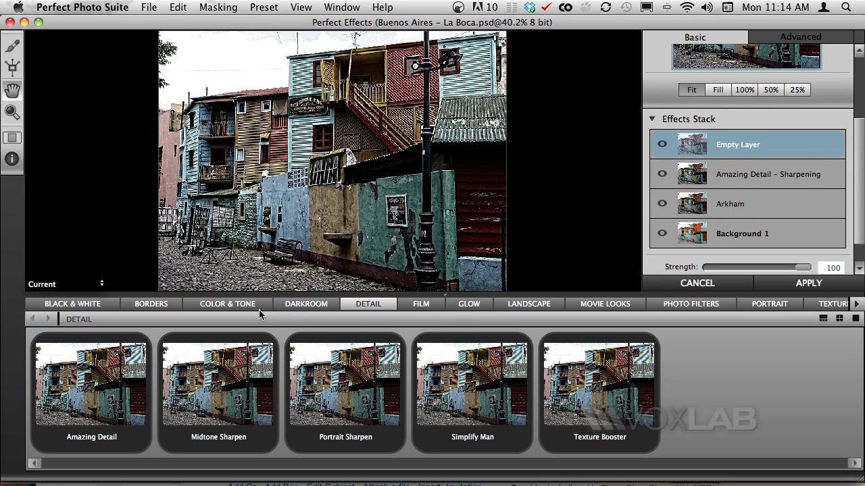
pyautogui.click(150, 303)
pyautogui.hscroll(2, 317, 388)
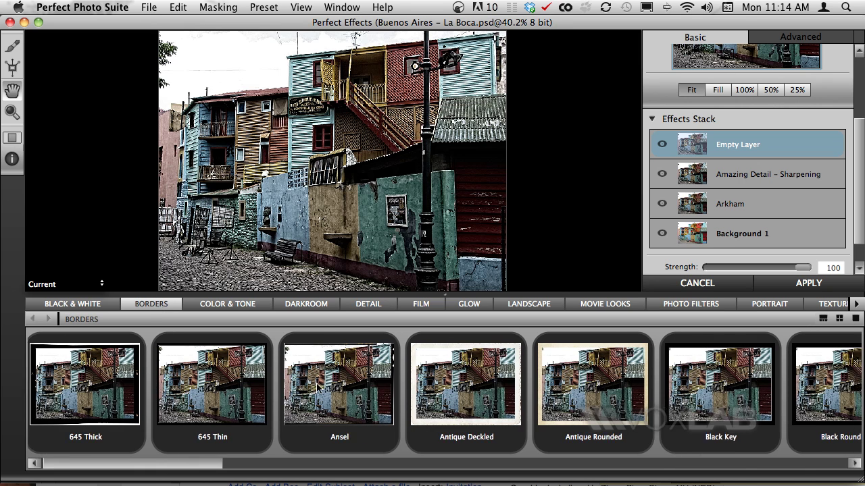
pyautogui.hscroll(5, 319, 387)
pyautogui.hscroll(2, 323, 387)
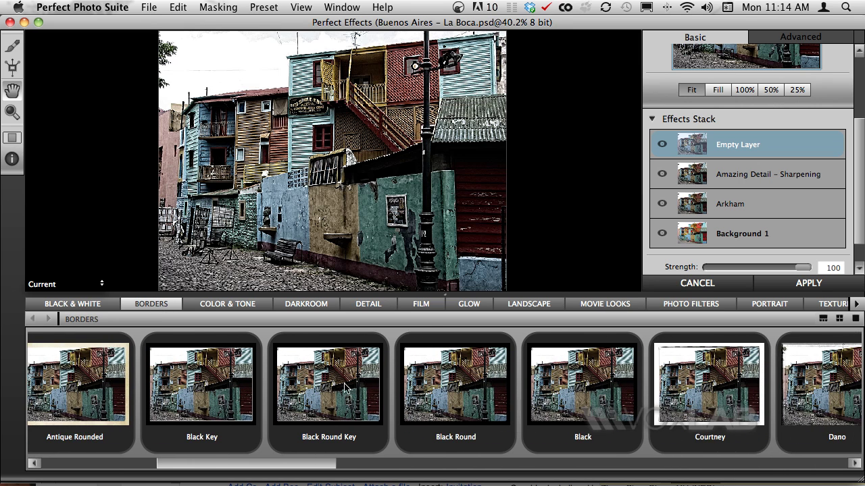
pyautogui.hscroll(4, 348, 388)
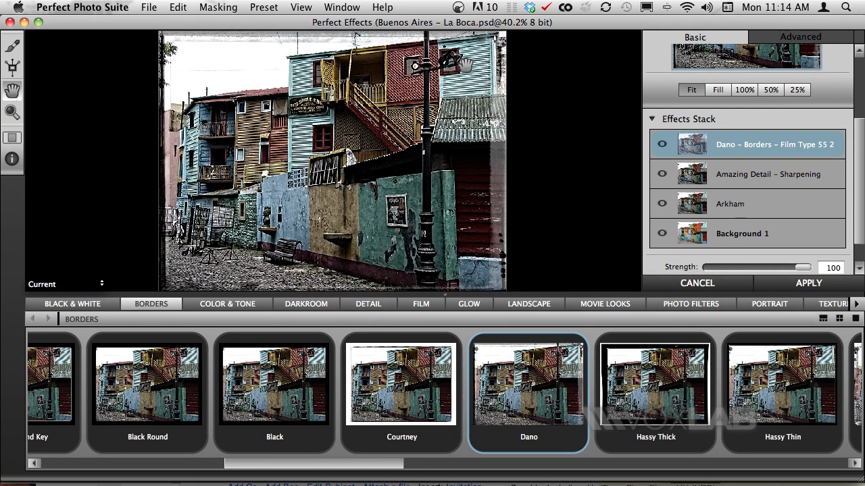
pyautogui.scroll(-2, 861, 245)
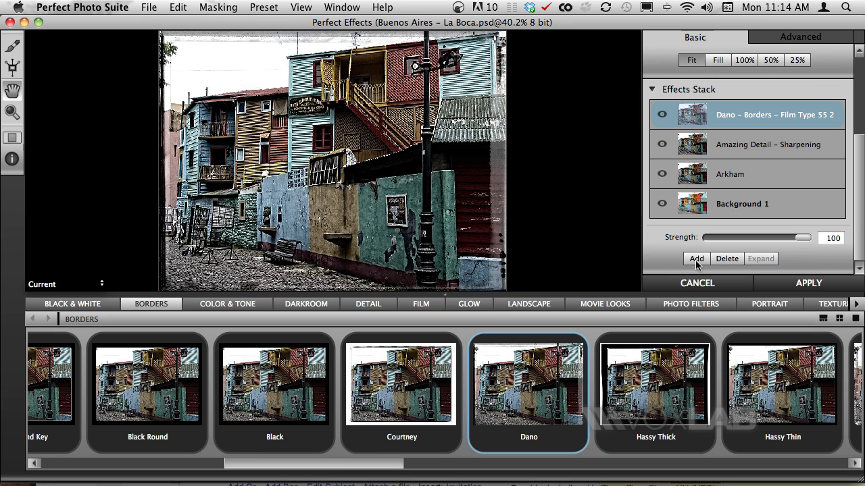
# Add a new top layer with the Secret Formula preset from Black & White.
pyautogui.click(696, 260)
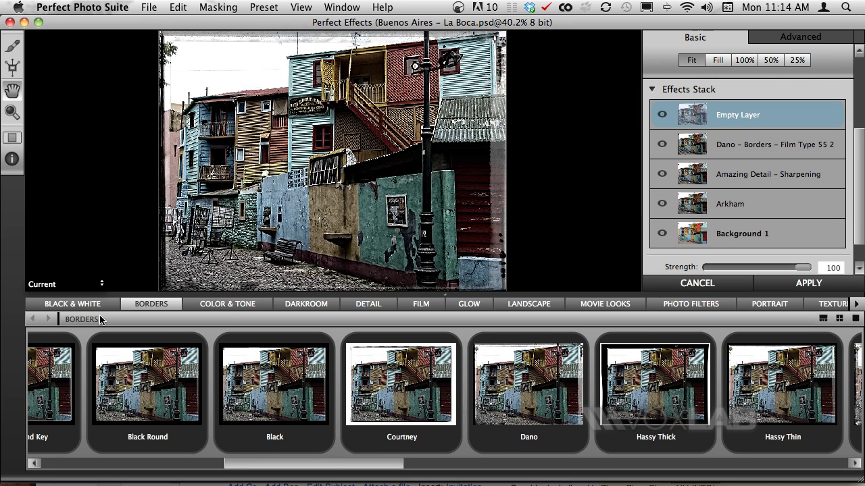
pyautogui.click(66, 305)
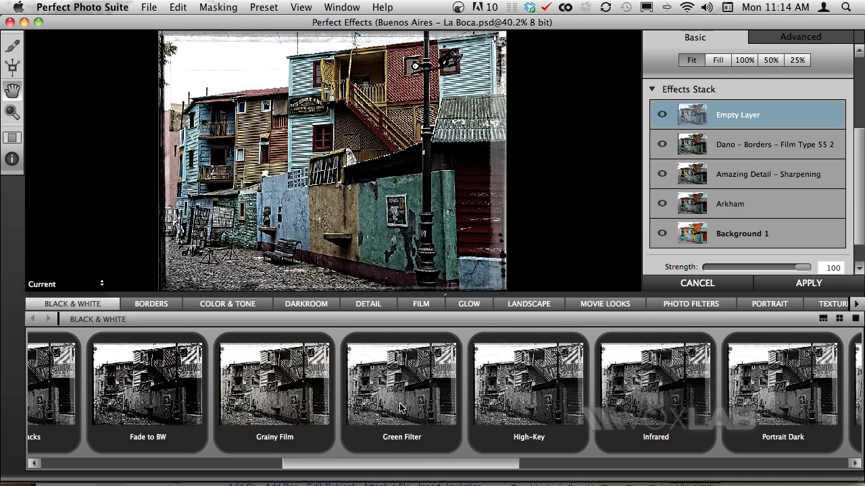
pyautogui.hscroll(15, 402, 407)
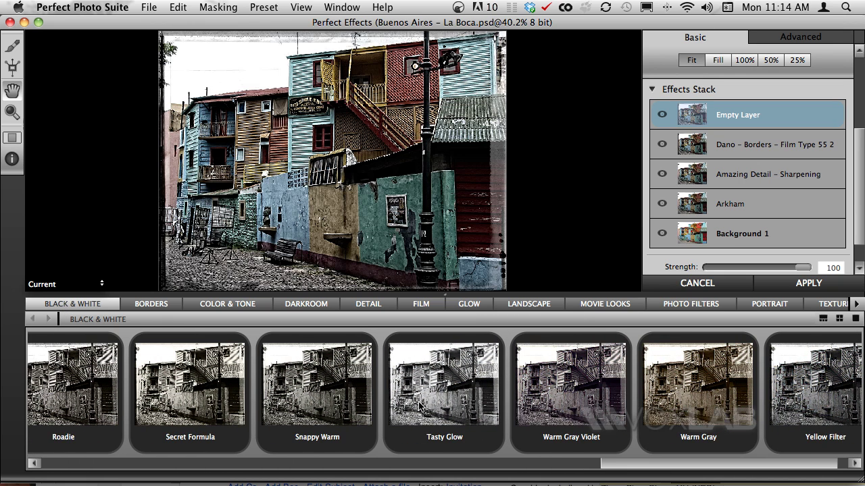
pyautogui.hscroll(-3, 290, 409)
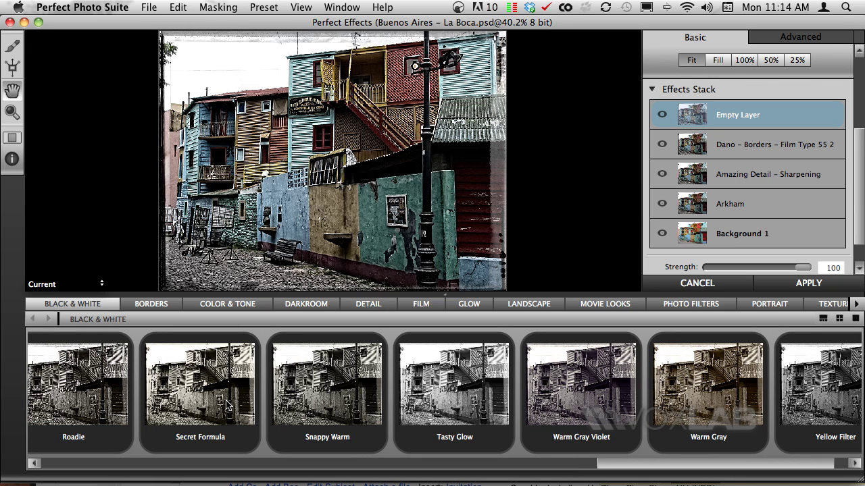
pyautogui.hscroll(-5, 223, 395)
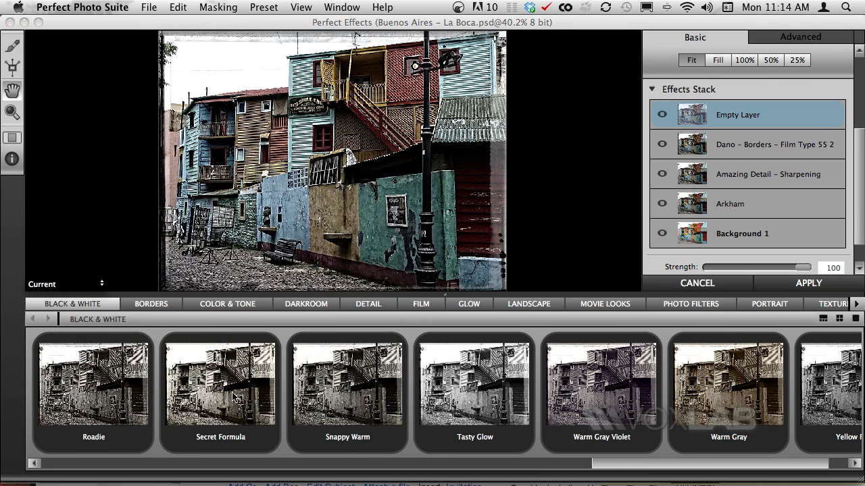
pyautogui.click(236, 399)
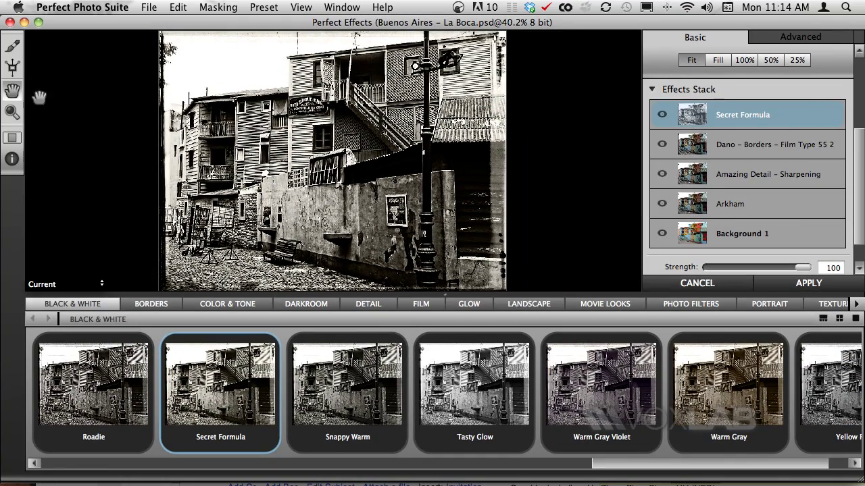
# Place a Masking Bug on the framed sign to restore the green wall's colour, nudging it slightly.
pyautogui.click(13, 69)
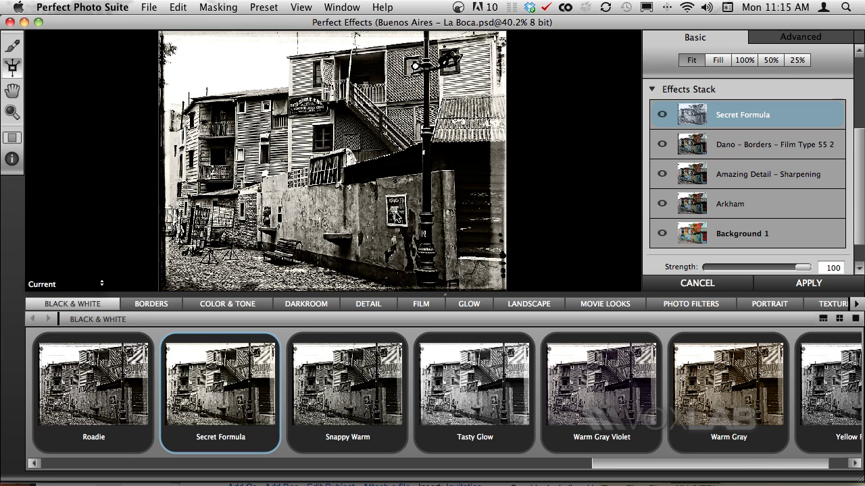
pyautogui.click(396, 215)
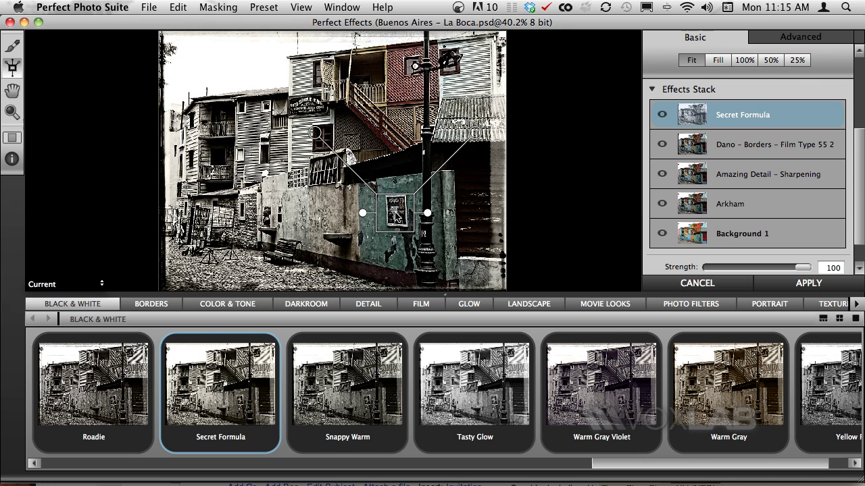
pyautogui.moveTo(316, 137)
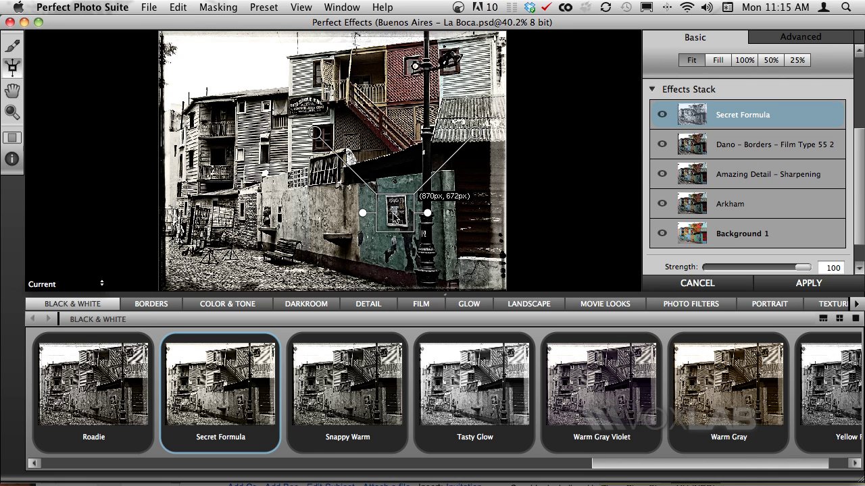
pyautogui.moveTo(395, 211)
pyautogui.mouseDown()
pyautogui.moveTo(404, 208)
pyautogui.moveTo(389, 204)
pyautogui.moveTo(407, 206)
pyautogui.moveTo(398, 210)
pyautogui.mouseUp()
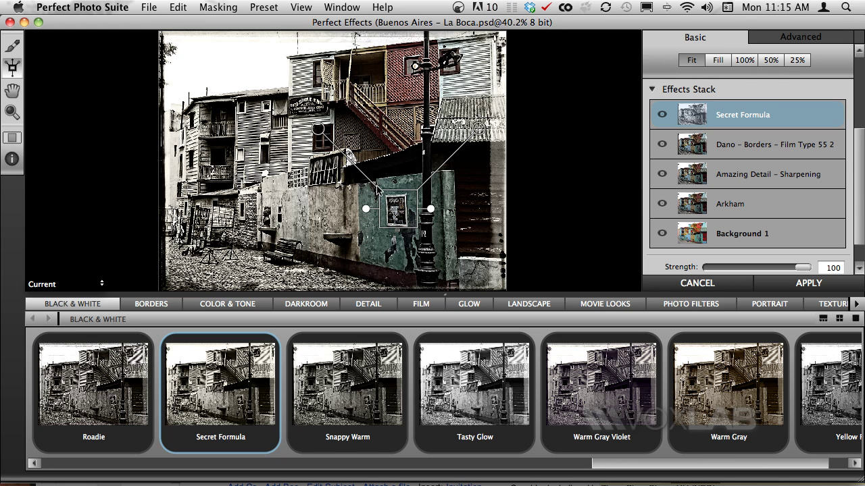
# Widen the Masking Bug to 384 px and soften its feather to about 41%.
pyautogui.click(365, 210)
pyautogui.moveTo(366, 210); pyautogui.dragTo(433, 214)
pyautogui.moveTo(430, 210); pyautogui.dragTo(430, 210)
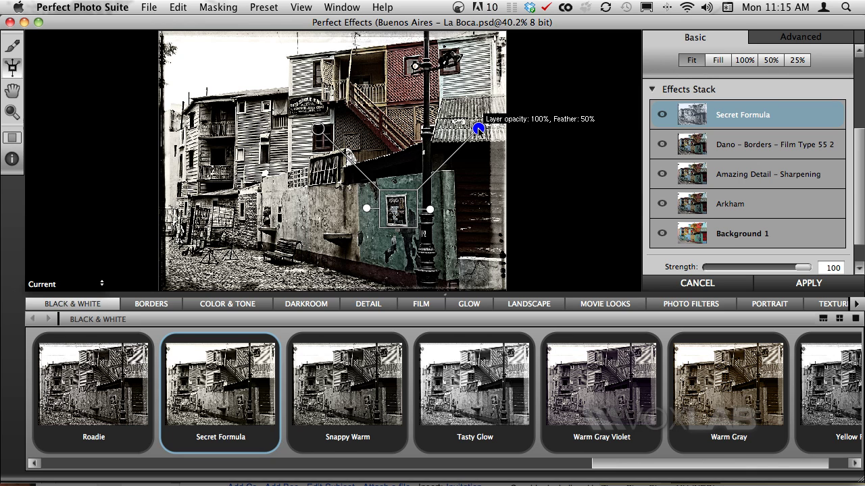
pyautogui.moveTo(478, 129); pyautogui.dragTo(545, 227)
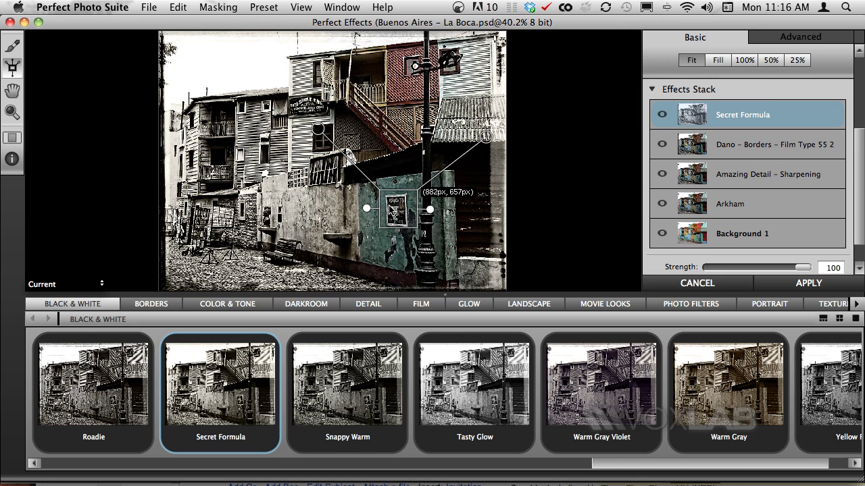
# Drag the Masking Bug's centre slightly up and left over the green wall.
pyautogui.moveTo(386, 211); pyautogui.dragTo(409, 216)
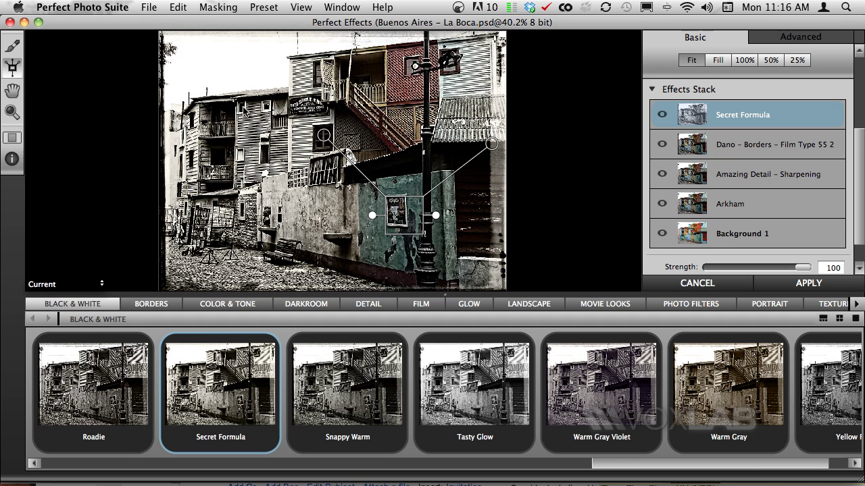
# Apply the five-layer effects stack, returning it to Photoshop as layer Background 1.
pyautogui.click(13, 45)
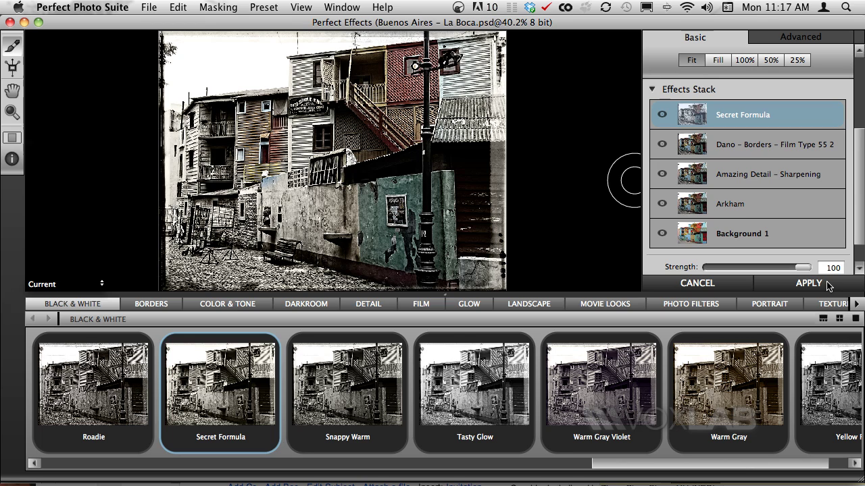
pyautogui.click(827, 284)
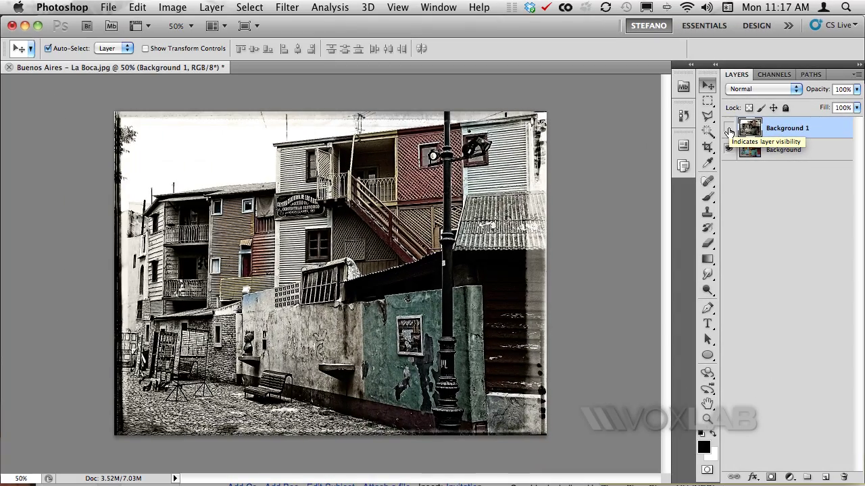
# Toggle Background 1 off and on to compare the stylized effect with the colour original, leaving it visible.
pyautogui.click(728, 128)
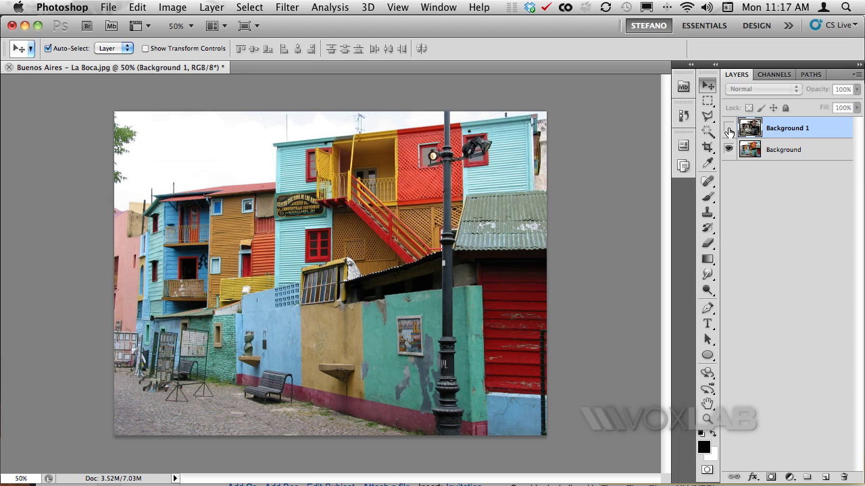
pyautogui.click(728, 129)
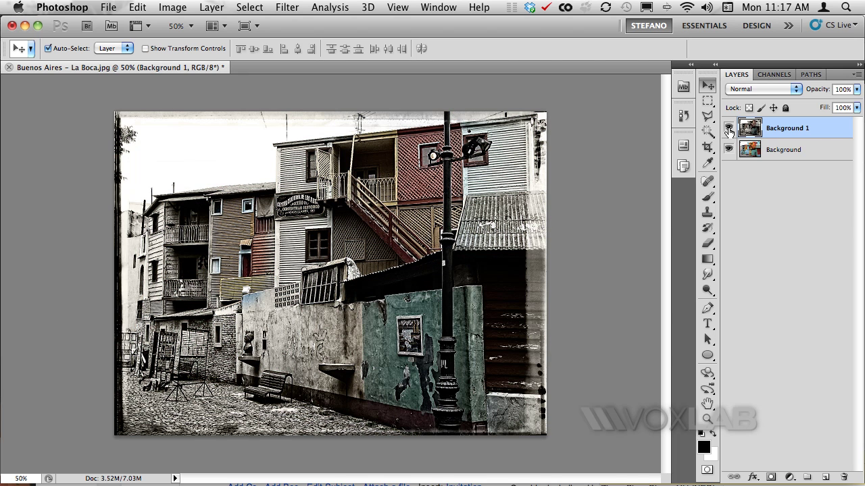
pyautogui.click(728, 128)
pyautogui.click(728, 128)
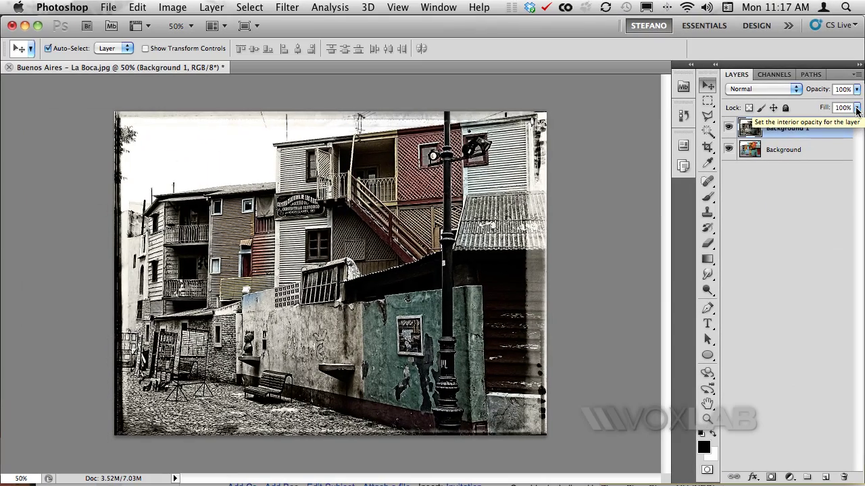
# Lower Background 1's fill to 66%, then hide and reshow it to compare with the original.
pyautogui.click(857, 106)
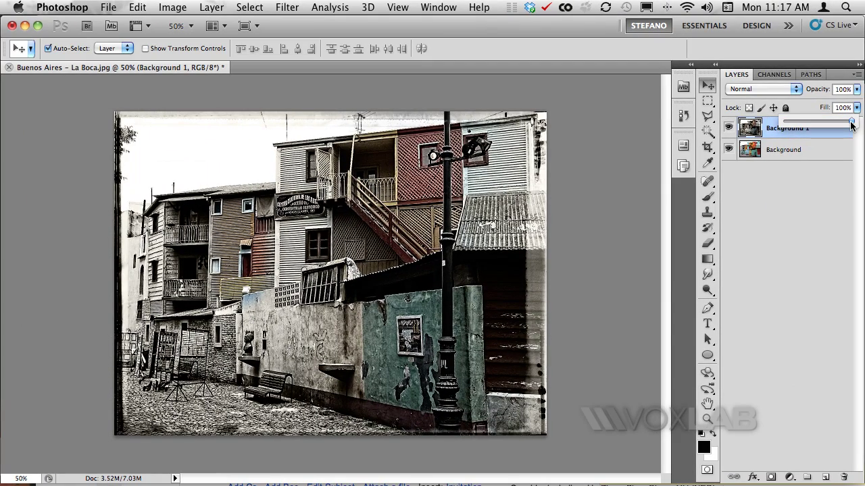
pyautogui.moveTo(851, 125); pyautogui.dragTo(829, 125)
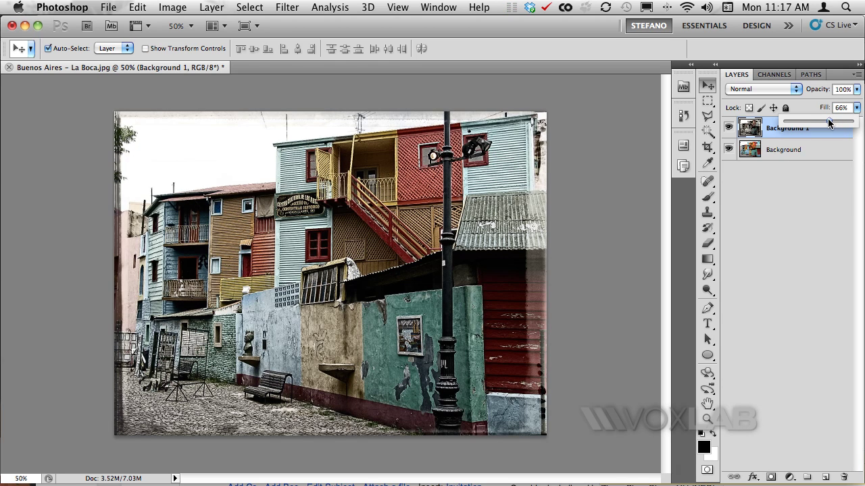
pyautogui.click(784, 230)
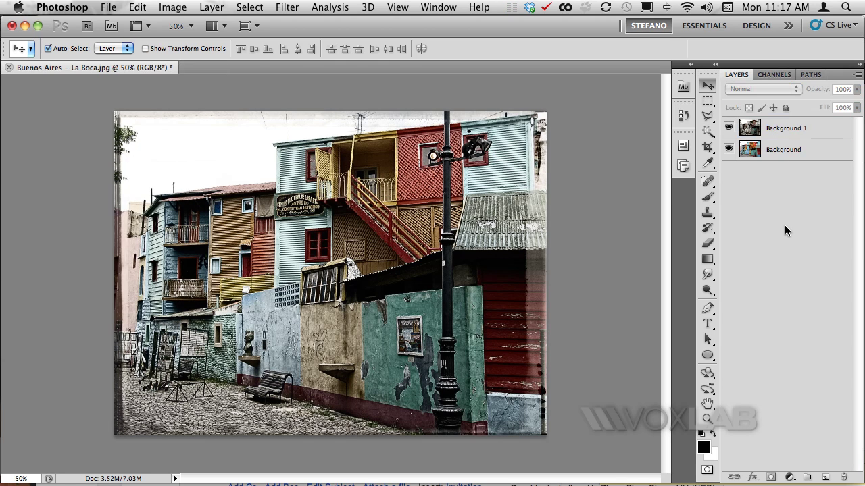
pyautogui.click(823, 131)
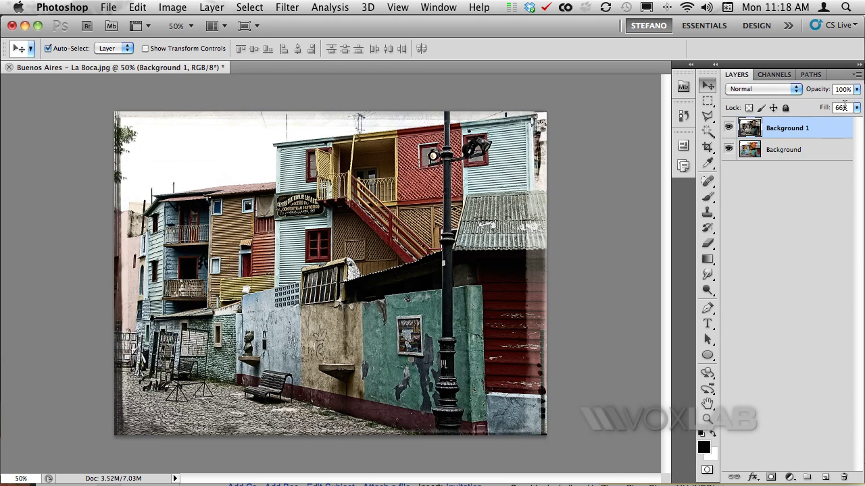
pyautogui.click(729, 129)
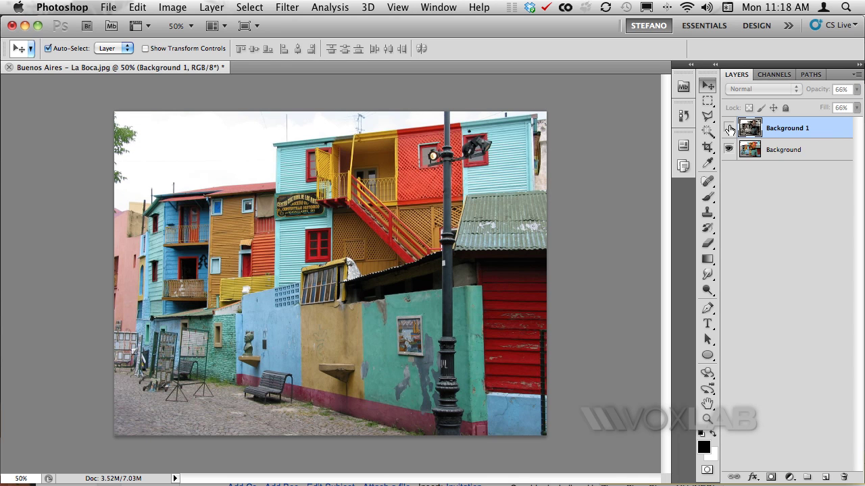
pyautogui.click(729, 129)
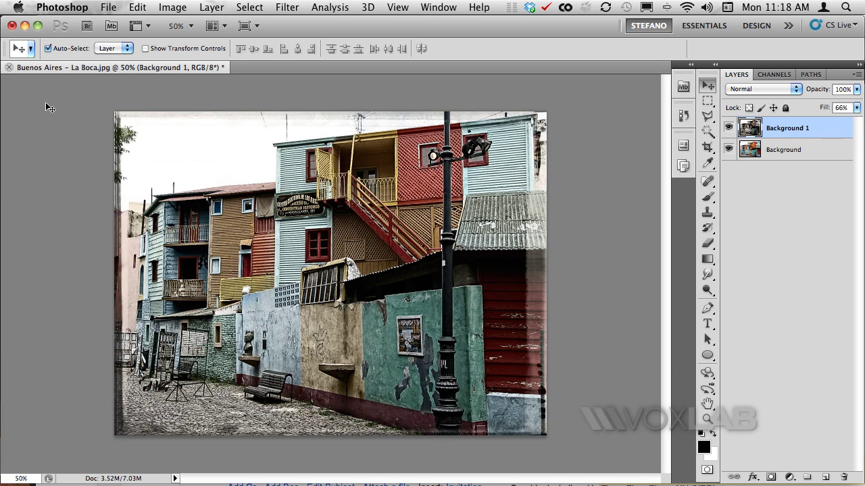
# Use File > Save to bring up TIFF save options with layers for Buenos Aires – La Boca.tif.
pyautogui.click(100, 6)
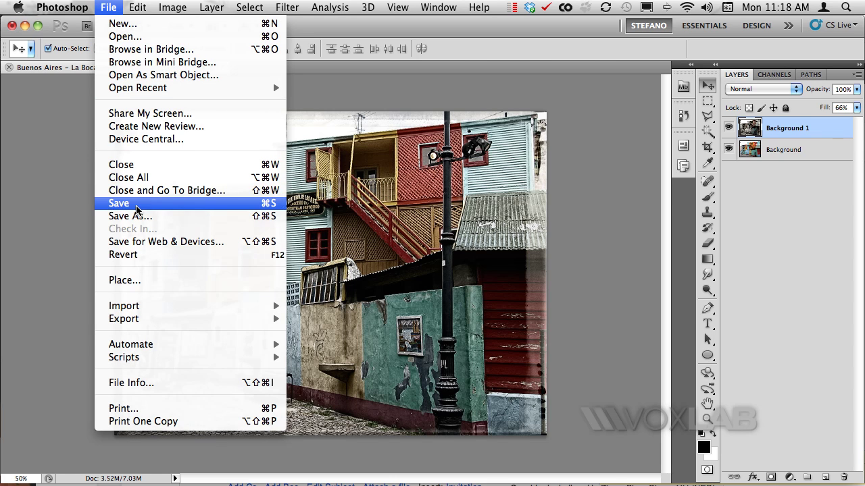
pyautogui.click(122, 203)
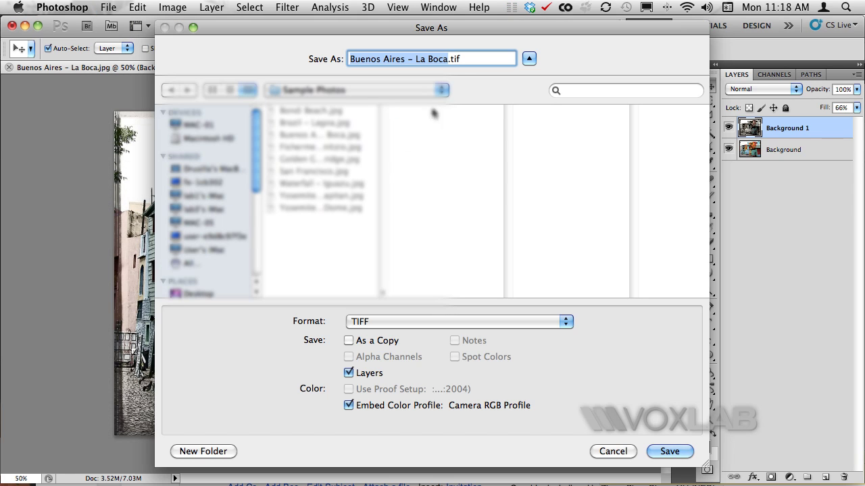